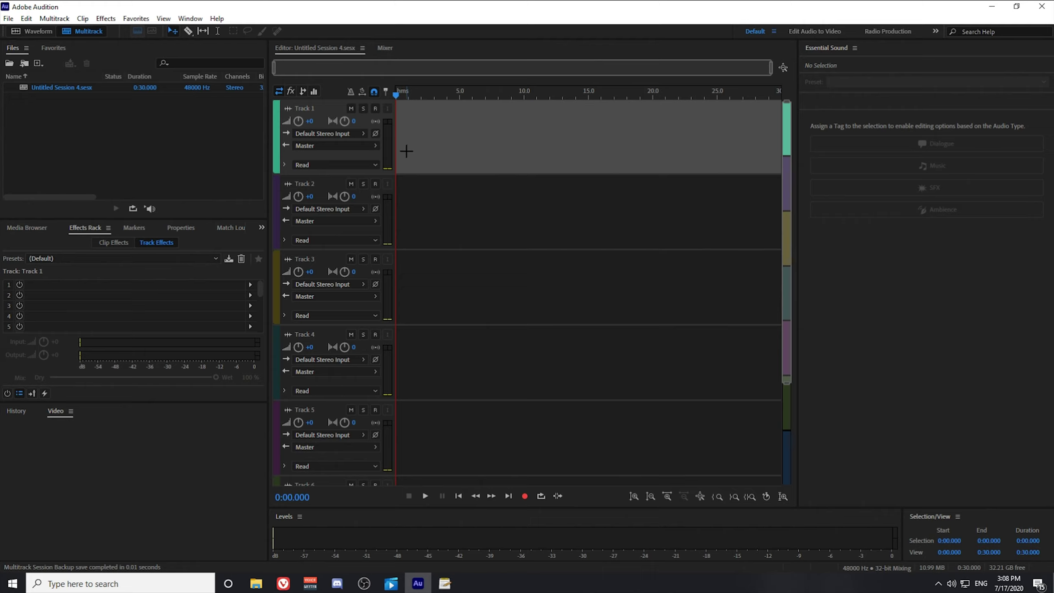
Arm Track 1, record a 9.9-second mic-noise clip, and return the playhead to 0.
{"action": "left_click", "coordinate": [376, 108]}
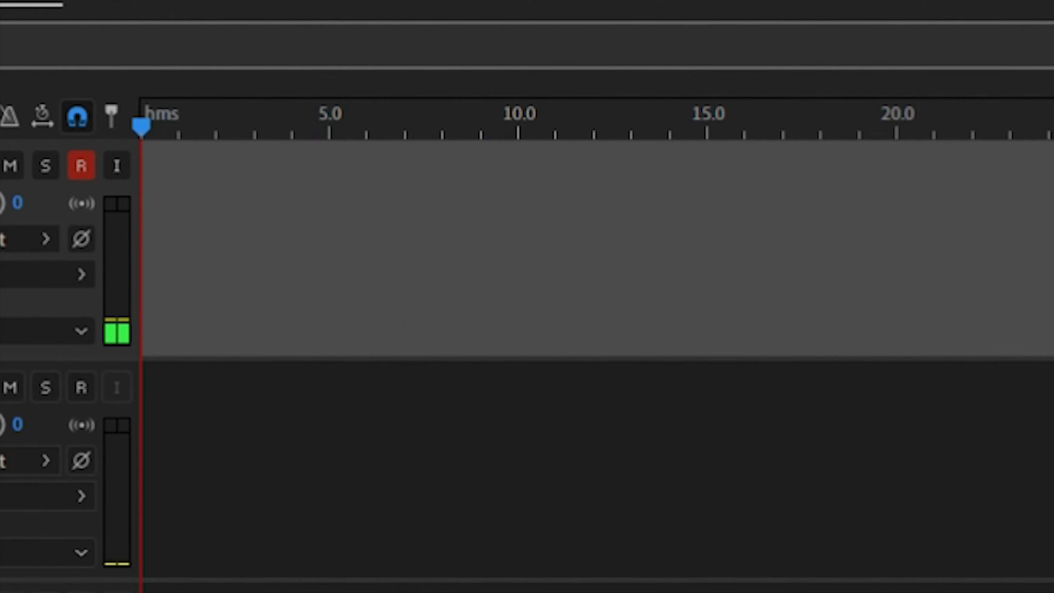
{"action": "key", "text": "shift+space"}
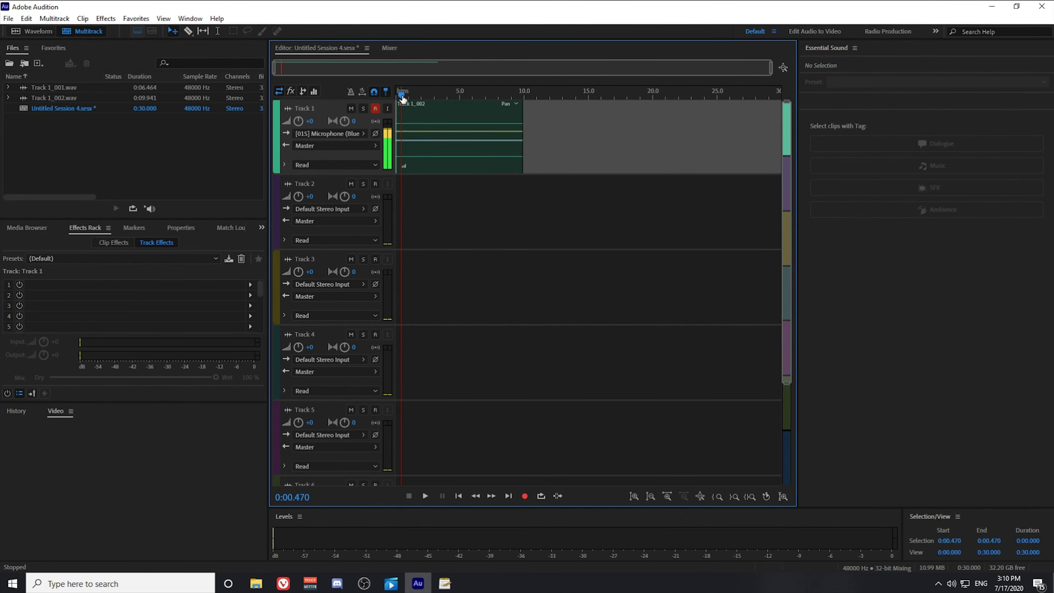
{"action": "left_click_drag", "start_coordinate": [405, 96], "coordinate": [450, 101]}
{"action": "left_click_drag", "start_coordinate": [515, 107], "coordinate": [378, 95]}
Insert VST > Cockos > reafir_standalone into slot 1 of Track 1's Effects Rack.
{"action": "left_click", "coordinate": [19, 286]}
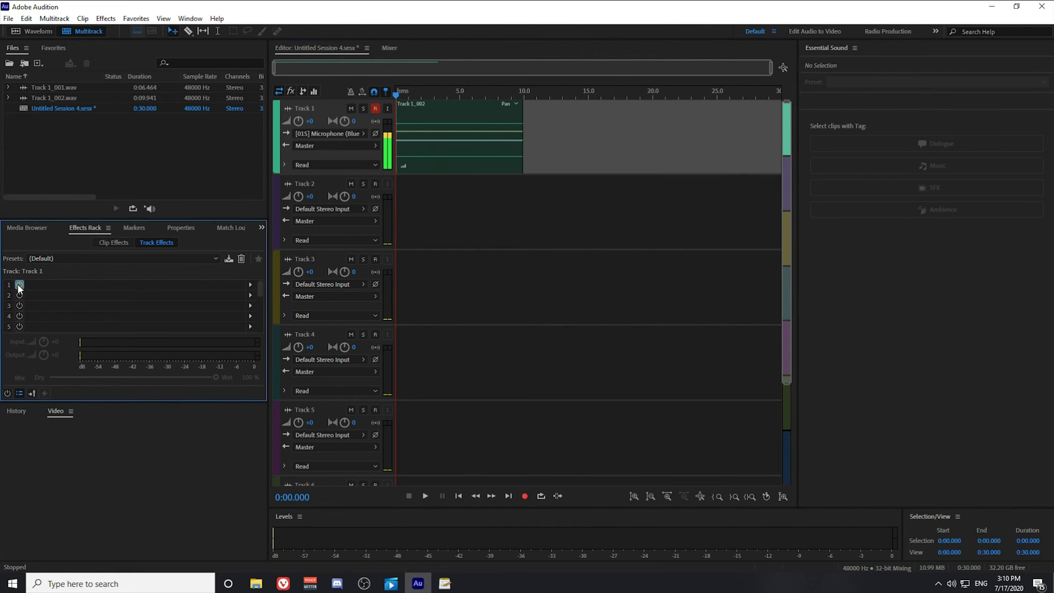
{"action": "left_click", "coordinate": [249, 285]}
{"action": "mouse_move", "coordinate": [306, 439]}
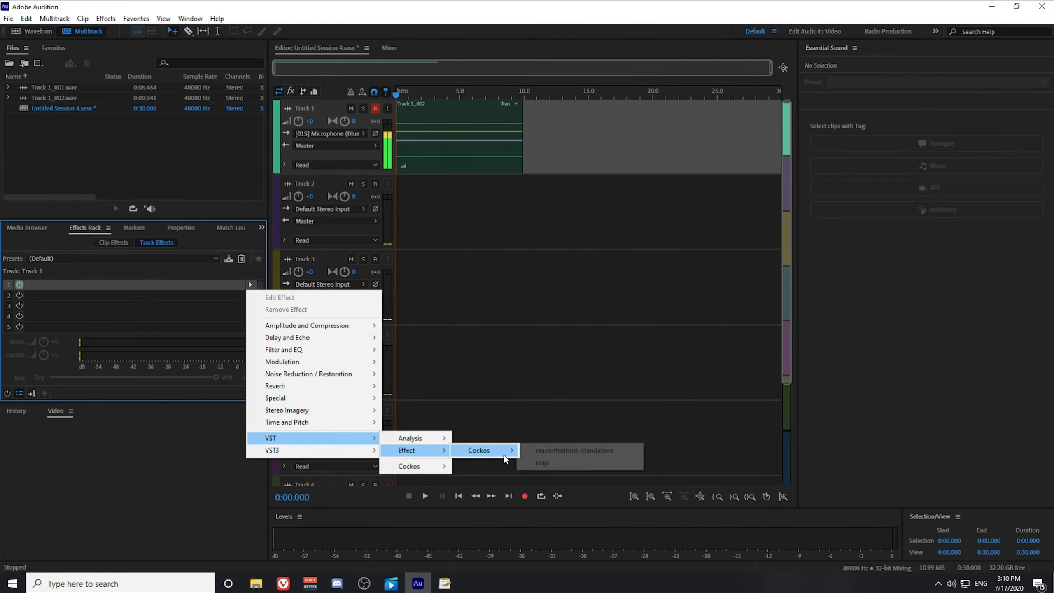
{"action": "mouse_move", "coordinate": [432, 466]}
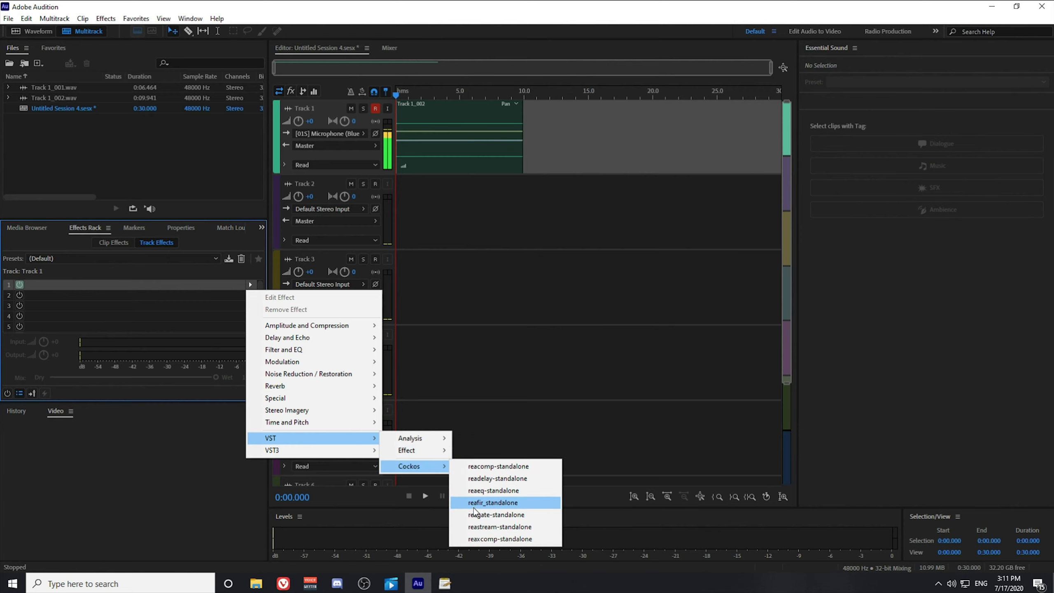
{"action": "left_click", "coordinate": [489, 503]}
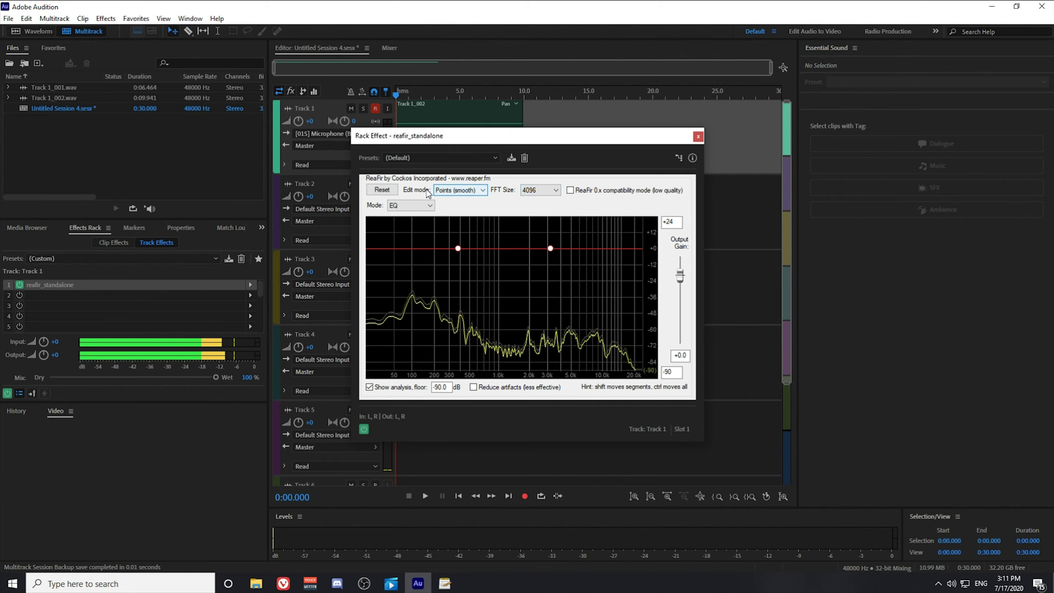
Set ReaFir to Subtract mode, enable automatic noise profile building, and choose Points (smooth) editing.
{"action": "left_click", "coordinate": [415, 205]}
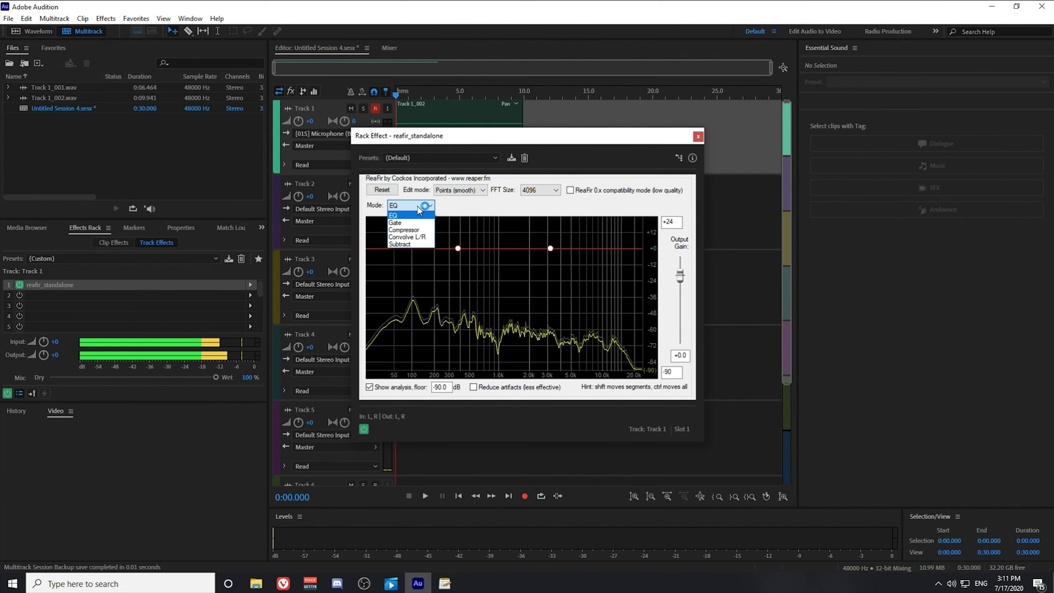
{"action": "left_click", "coordinate": [401, 221]}
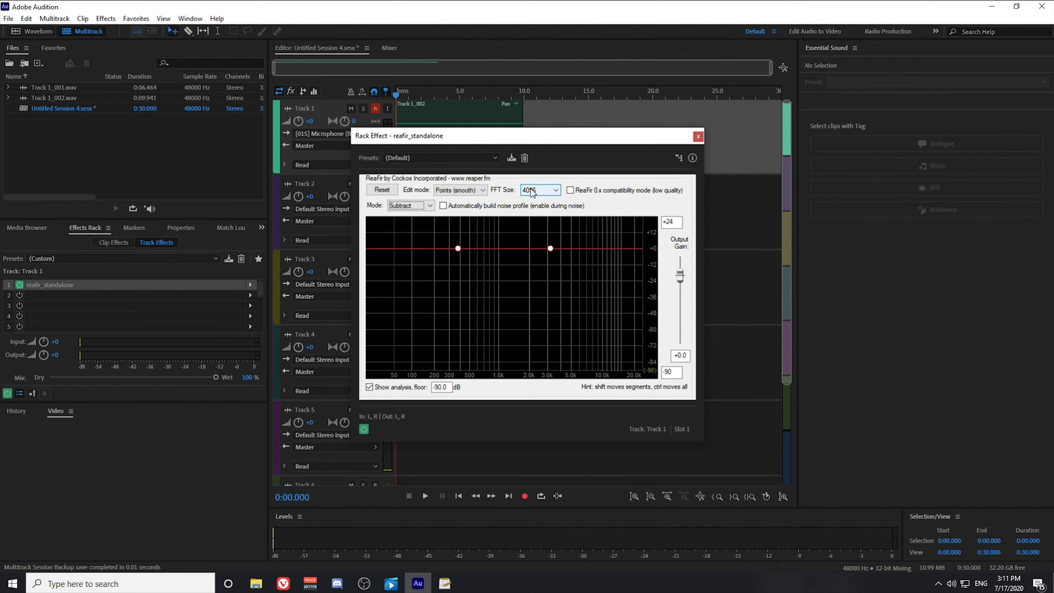
{"action": "left_click", "coordinate": [444, 206]}
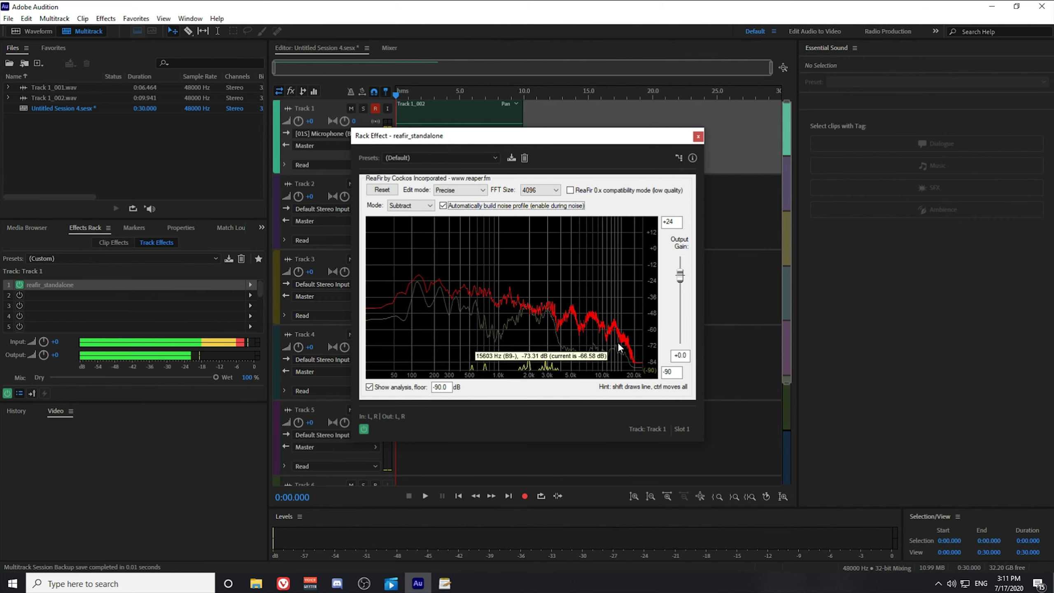
{"action": "left_click", "coordinate": [460, 190]}
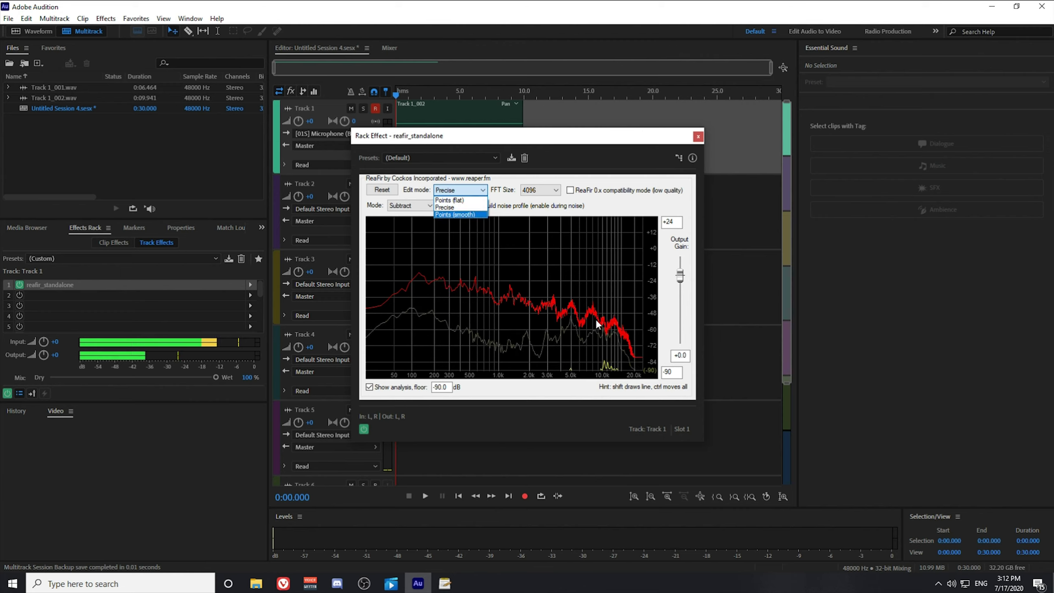
{"action": "left_click", "coordinate": [457, 215]}
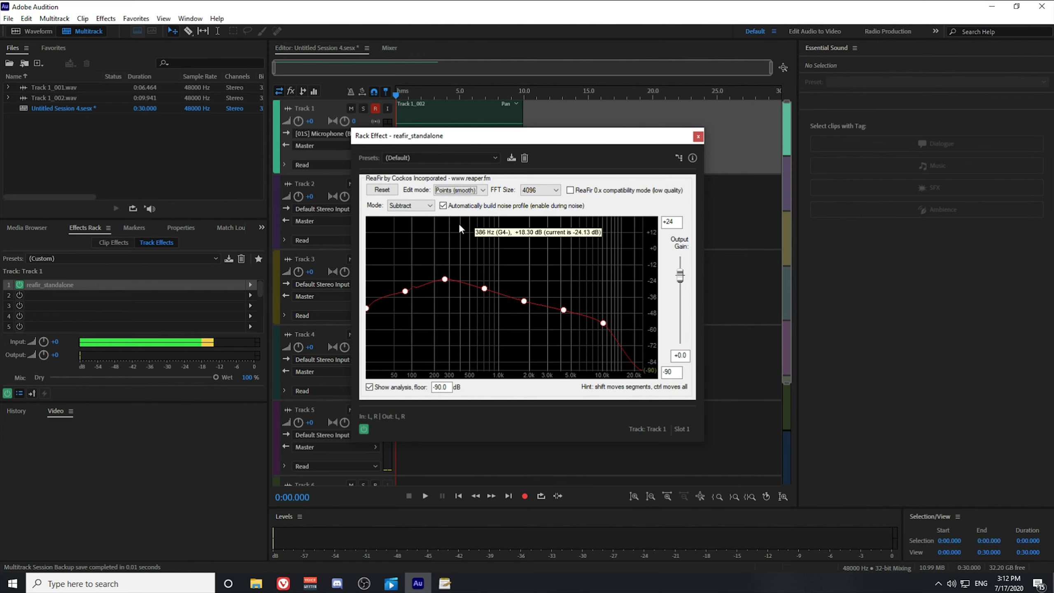
Reset the ReaFir curve to flat and play the recorded noise clip.
{"action": "left_click", "coordinate": [382, 190]}
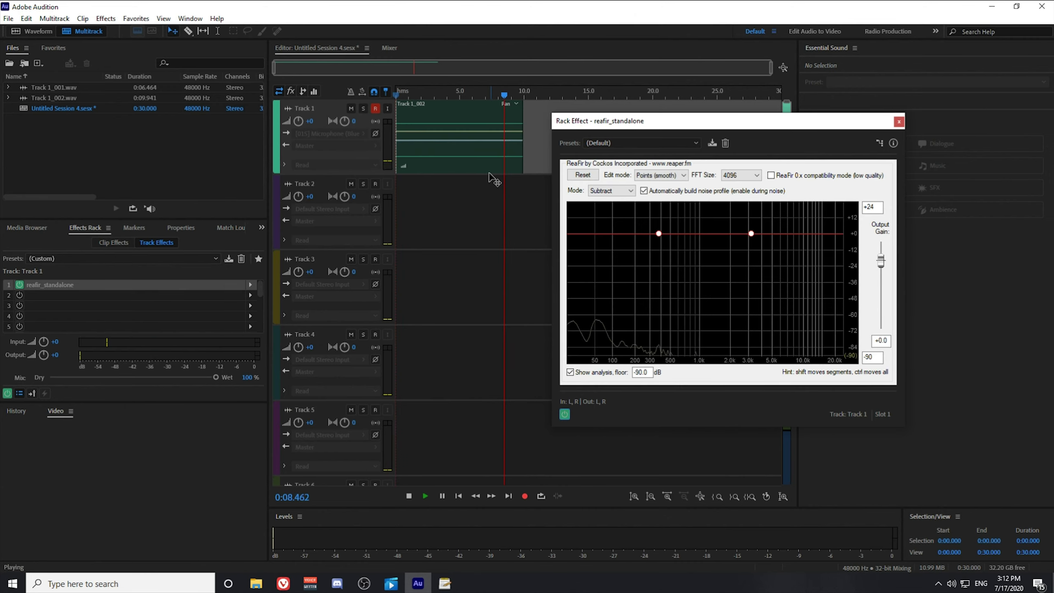
{"action": "key", "text": "space"}
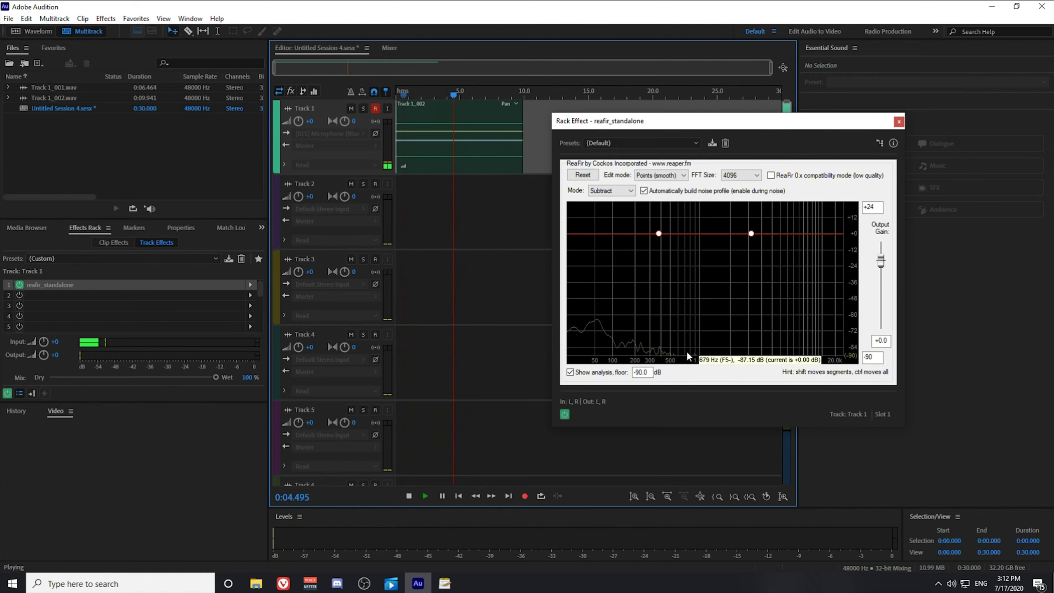
{"action": "left_click", "coordinate": [478, 95]}
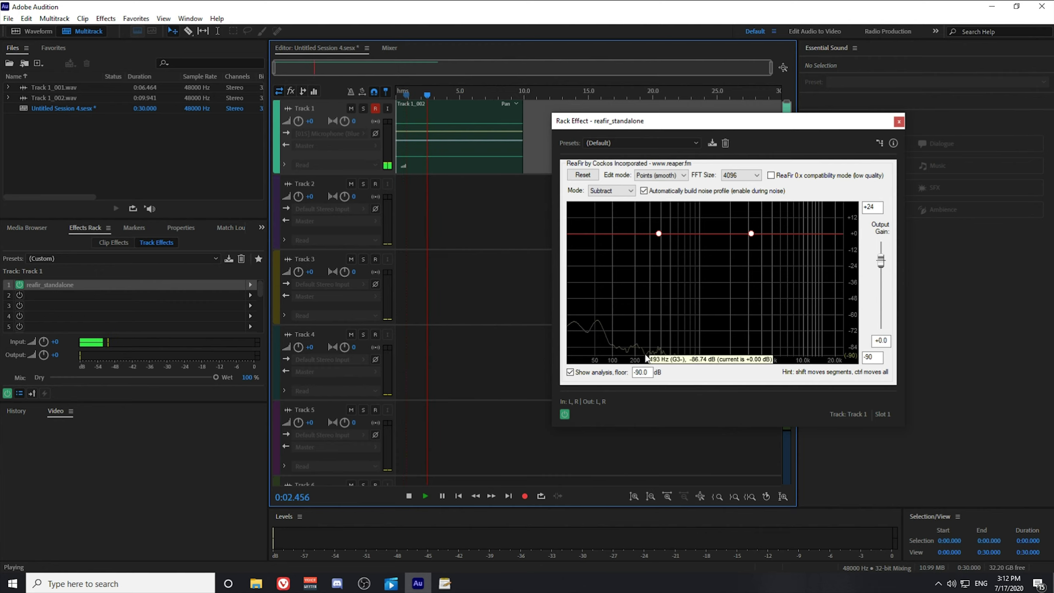
{"action": "left_click_drag", "start_coordinate": [446, 96], "coordinate": [397, 97]}
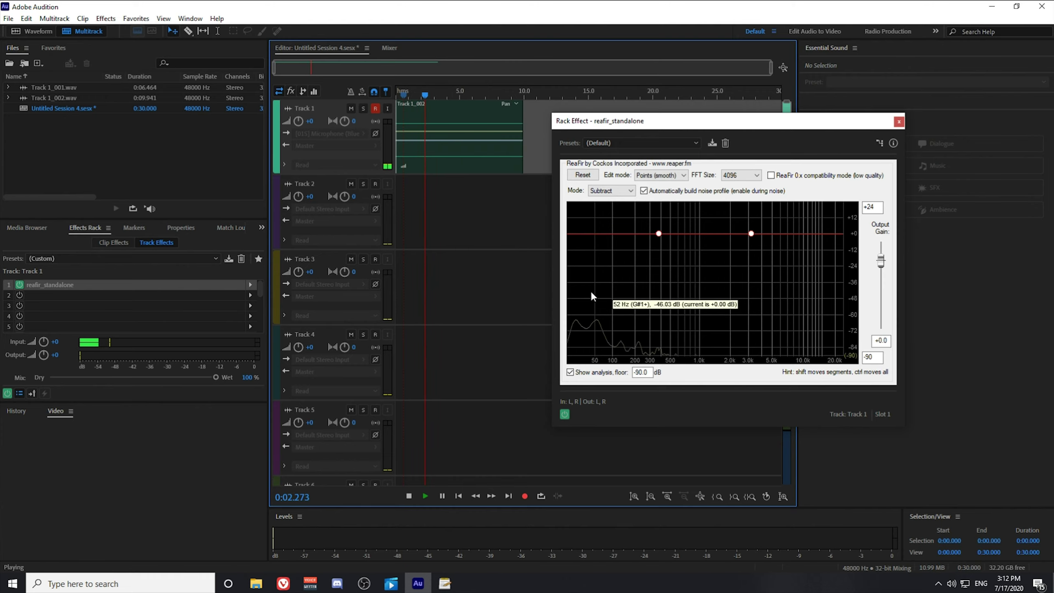
Drag curve points down to about 60 Hz at -60 dB and 200 Hz at -70 dB.
{"action": "left_click_drag", "start_coordinate": [659, 234], "coordinate": [569, 324]}
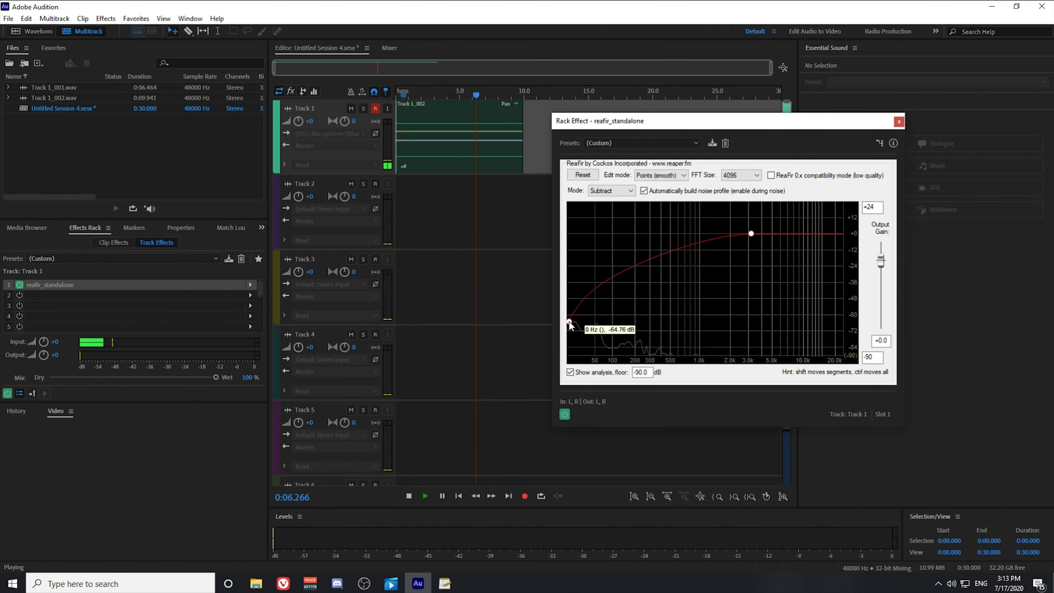
{"action": "left_click", "coordinate": [671, 280]}
{"action": "left_click_drag", "start_coordinate": [646, 289], "coordinate": [601, 320]}
{"action": "left_click_drag", "start_coordinate": [745, 235], "coordinate": [671, 347]}
{"action": "left_click", "coordinate": [419, 92]}
Add points at 1 kHz and the low end to finish the -90 dB slope, then stop playback.
{"action": "left_click", "coordinate": [700, 355]}
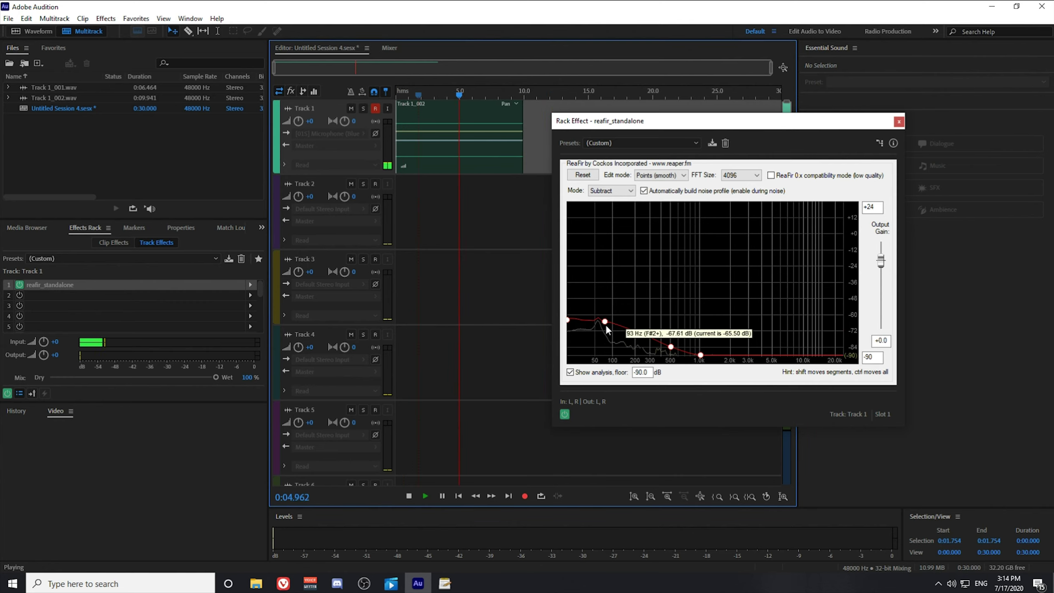
{"action": "left_click", "coordinate": [639, 333]}
{"action": "left_click_drag", "start_coordinate": [639, 333], "coordinate": [569, 316]}
{"action": "left_click", "coordinate": [639, 332]}
{"action": "left_click", "coordinate": [490, 190]}
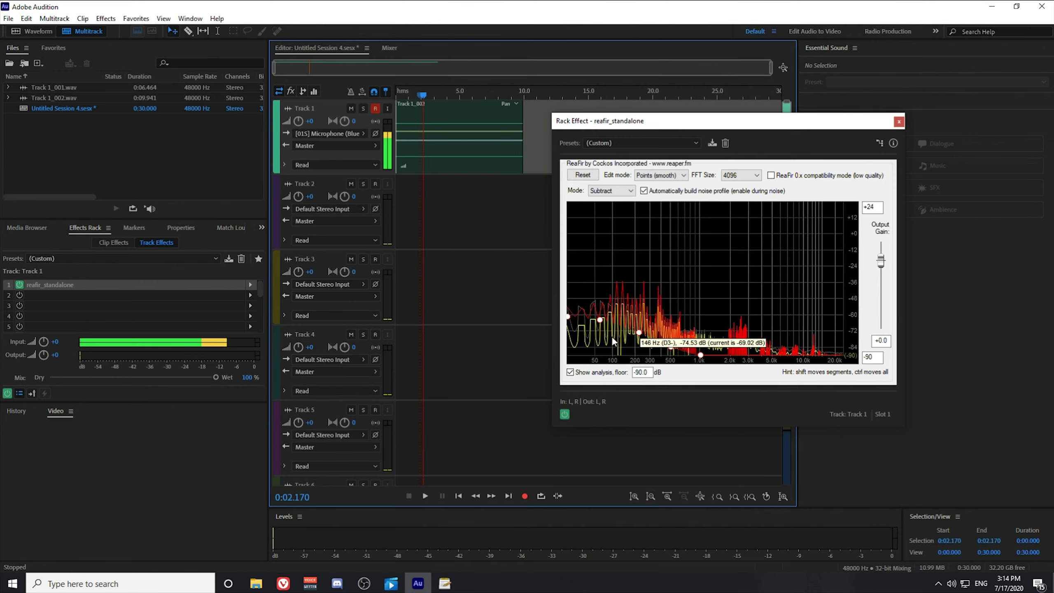
{"action": "key", "text": "space"}
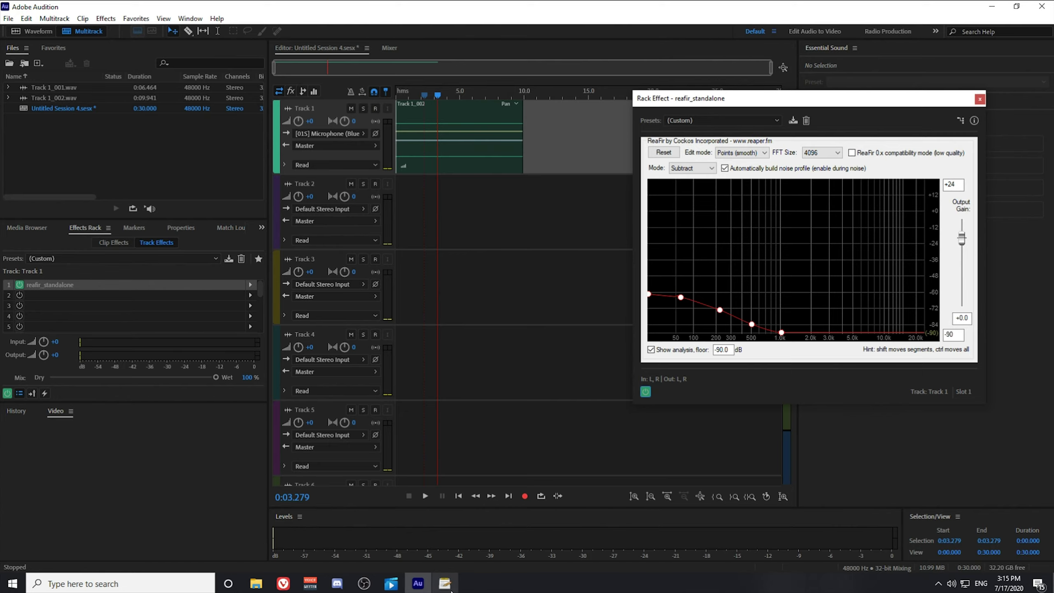
Drag the ReaFir filter row to the first slot of the MyMic.txt chain.
{"action": "left_click", "coordinate": [448, 586]}
{"action": "left_click_drag", "start_coordinate": [500, 35], "coordinate": [239, 44]}
{"action": "left_click_drag", "start_coordinate": [401, 346], "coordinate": [10, 283]}
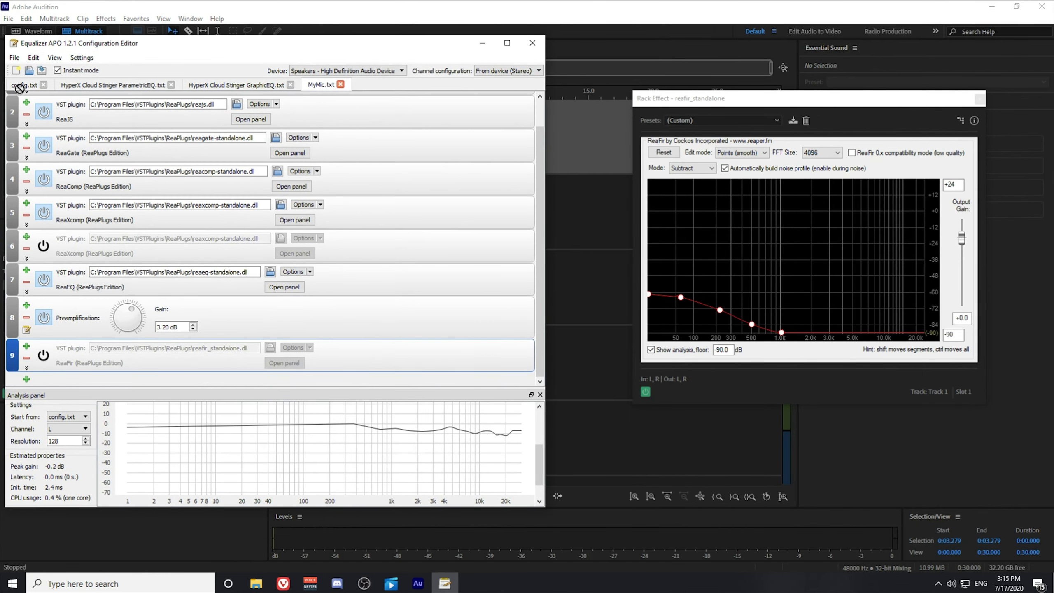
{"action": "left_click_drag", "start_coordinate": [14, 98], "coordinate": [17, 103]}
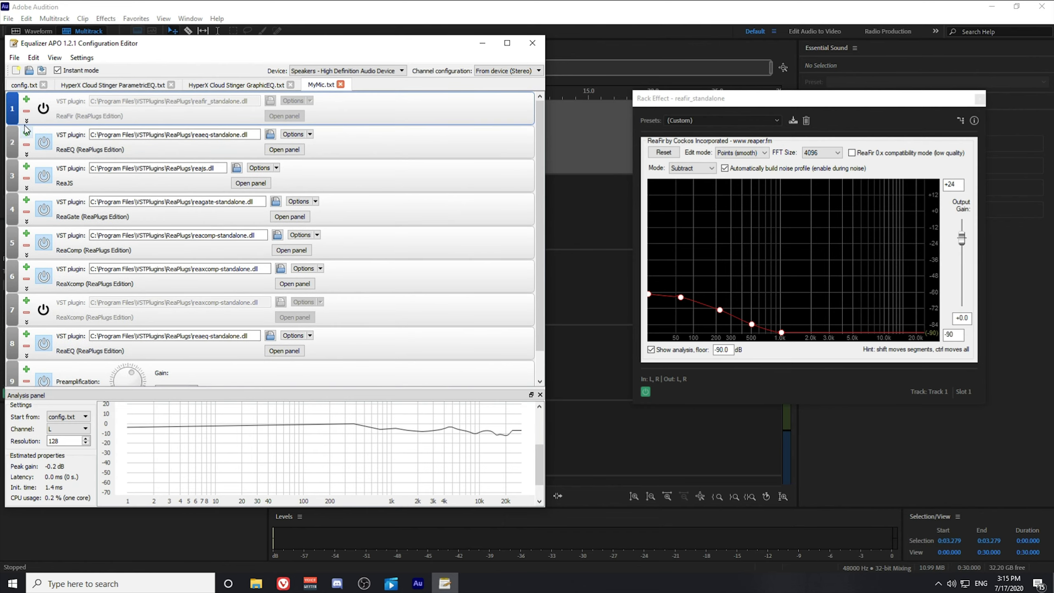
Switch the ReaFir filter on with its power button.
{"action": "left_click", "coordinate": [44, 109]}
{"action": "left_click", "coordinate": [284, 116]}
{"action": "left_click_drag", "start_coordinate": [206, 241], "coordinate": [245, 353]}
{"action": "left_click", "coordinate": [216, 337]}
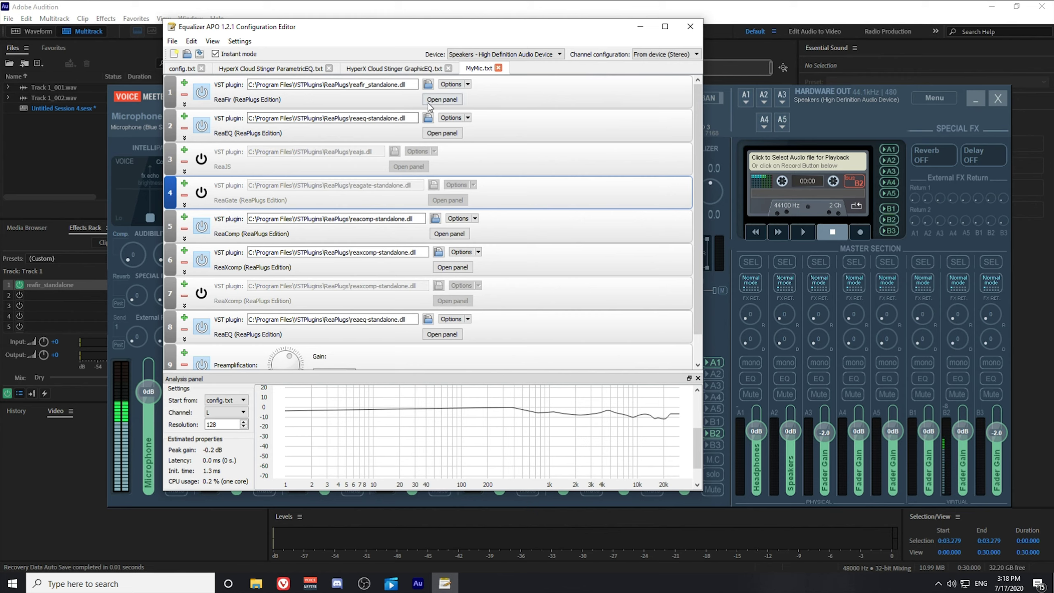
Open the ReaFir (ReaPlugs Edition) panel and drag it up and right to view the Subtract curve.
{"action": "left_click", "coordinate": [440, 101]}
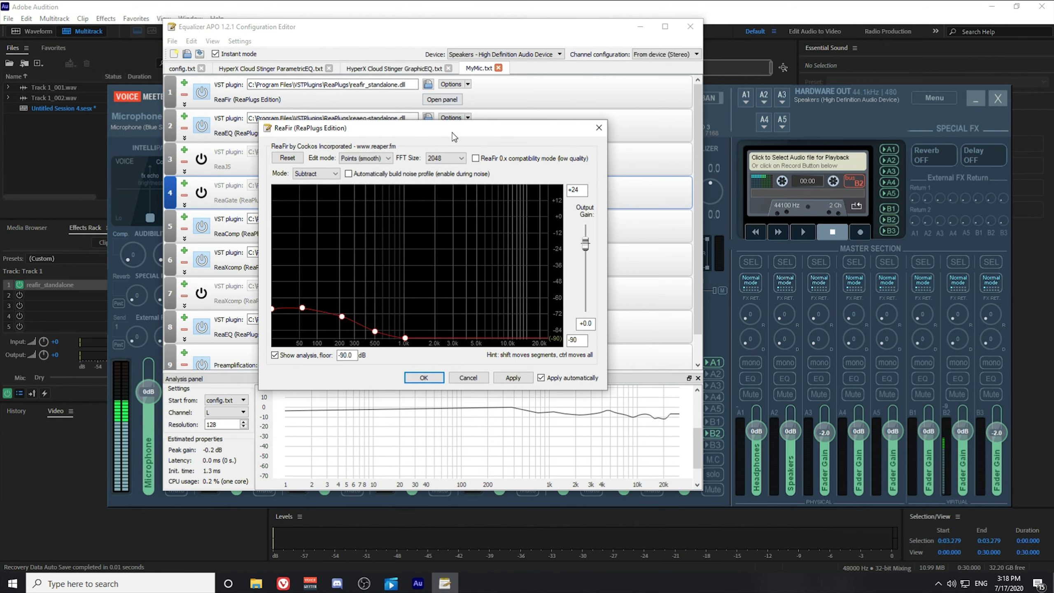
{"action": "left_click_drag", "start_coordinate": [454, 134], "coordinate": [466, 111]}
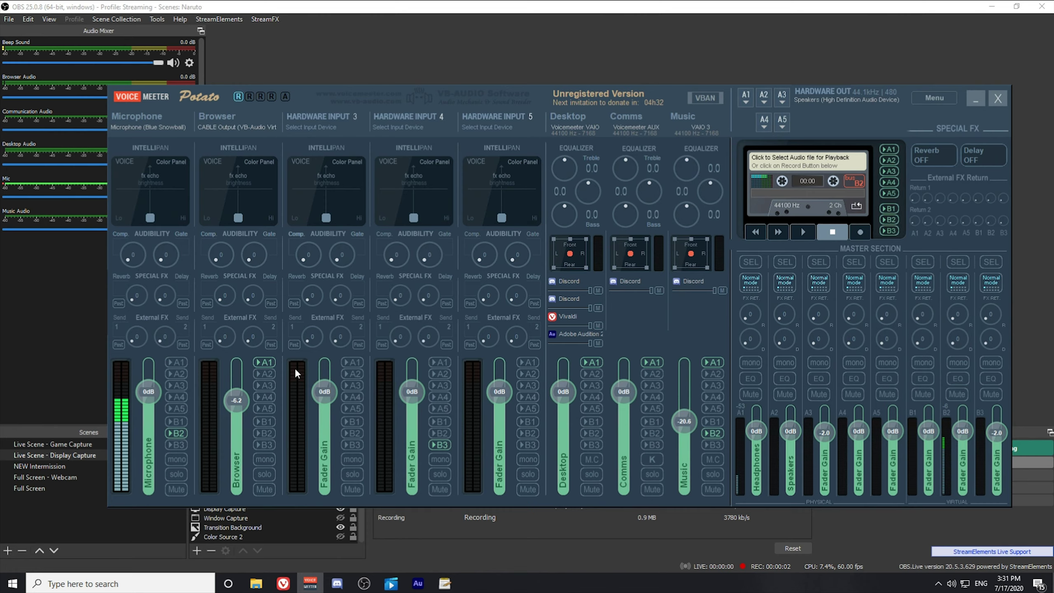
Switch from OBS and Audition to the Equalizer APO editor and scroll to ReaFir at row 9.
{"action": "left_click", "coordinate": [315, 12]}
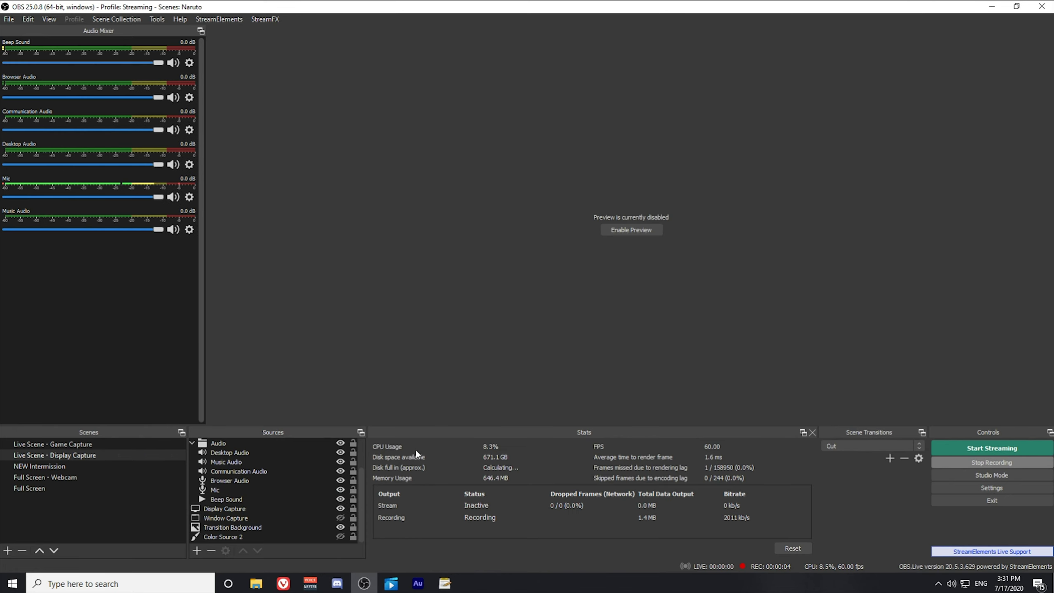
{"action": "left_click", "coordinate": [419, 584]}
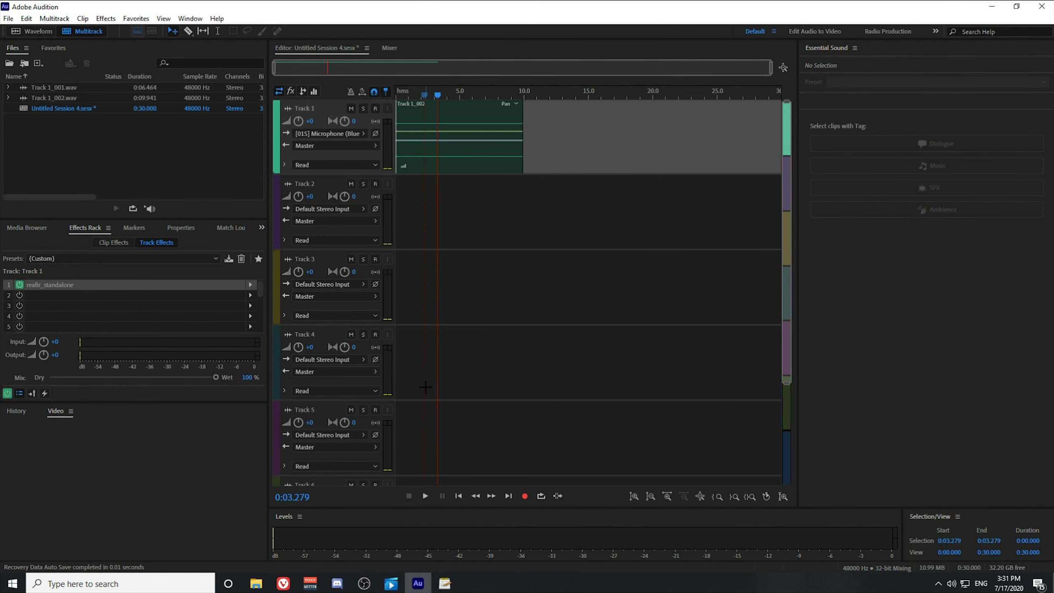
{"action": "left_click", "coordinate": [445, 584]}
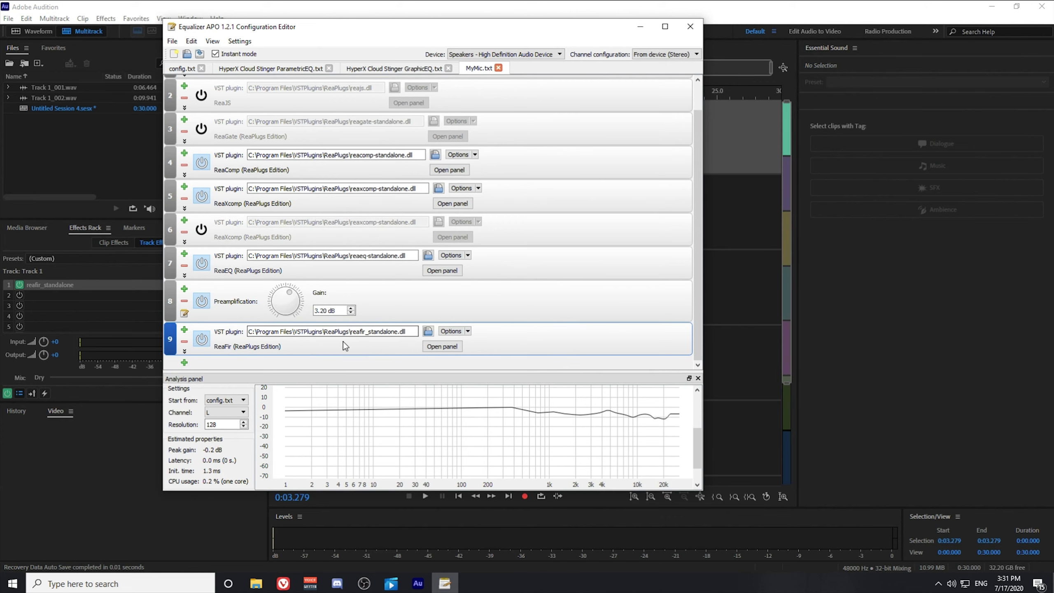
{"action": "scroll", "coordinate": [207, 258], "scroll_direction": "up", "scroll_amount": 1}
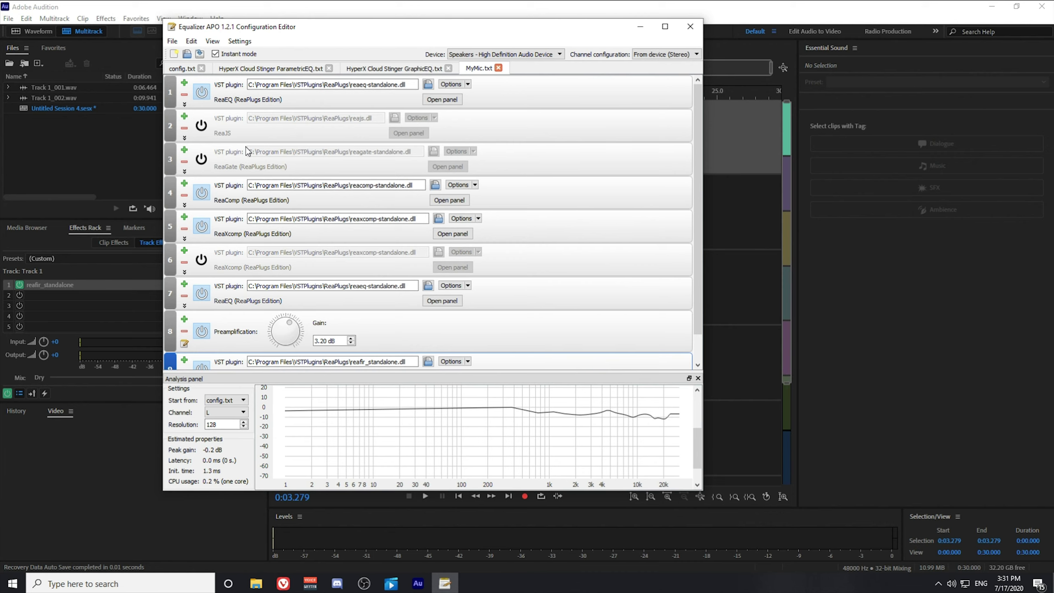
{"action": "scroll", "coordinate": [246, 146], "scroll_direction": "down", "scroll_amount": 1}
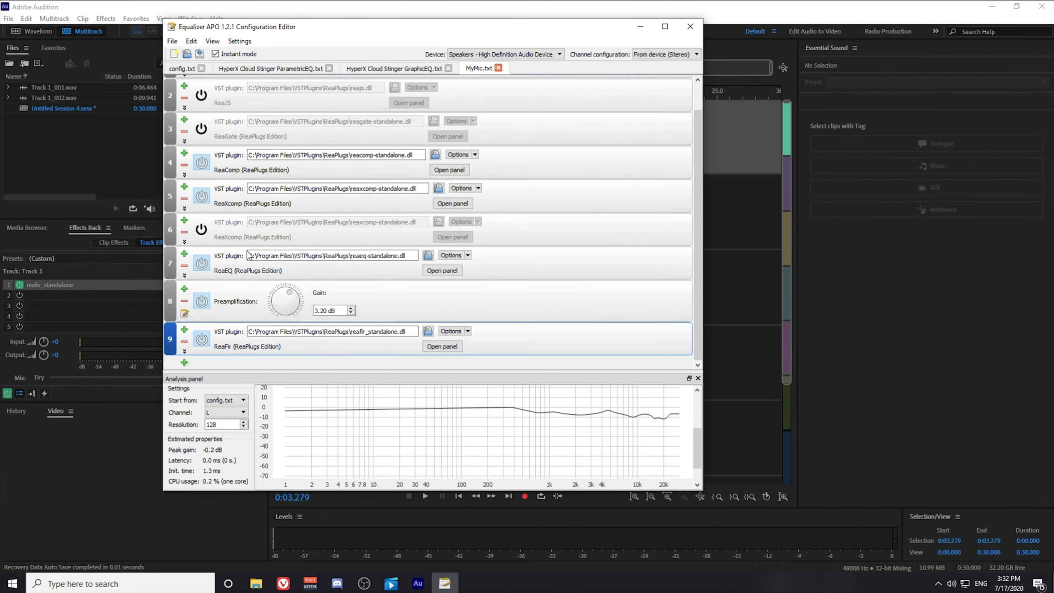
{"action": "scroll", "coordinate": [233, 260], "scroll_direction": "up", "scroll_amount": 1}
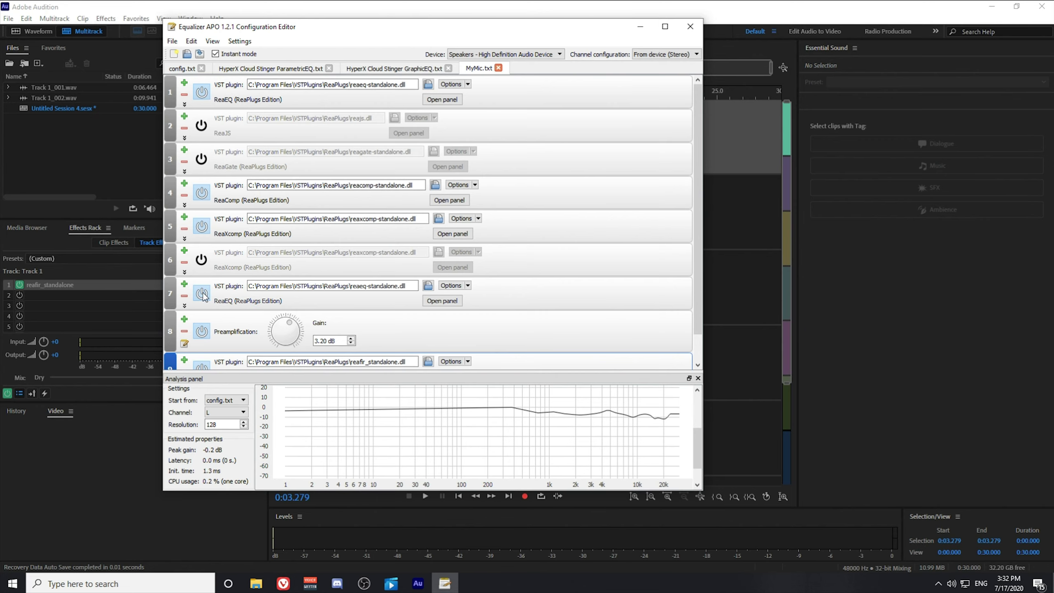
{"action": "scroll", "coordinate": [249, 254], "scroll_direction": "down", "scroll_amount": 1}
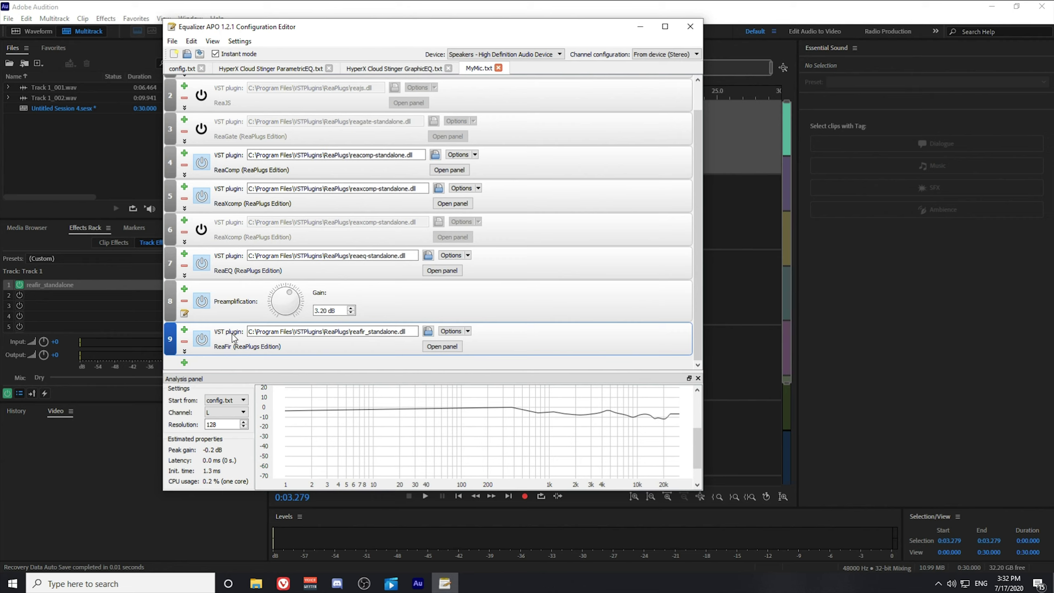
Open filter 9's ReaFir panel, check its Mode, add a point near 996 Hz and shift a low point to ~128 Hz.
{"action": "left_click", "coordinate": [440, 346]}
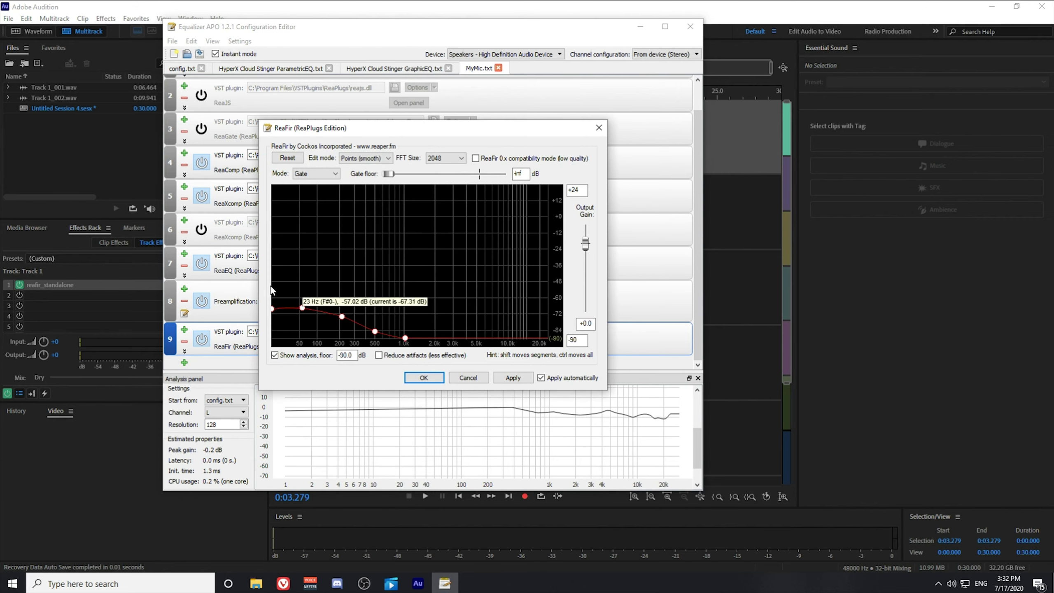
{"action": "left_click", "coordinate": [326, 177]}
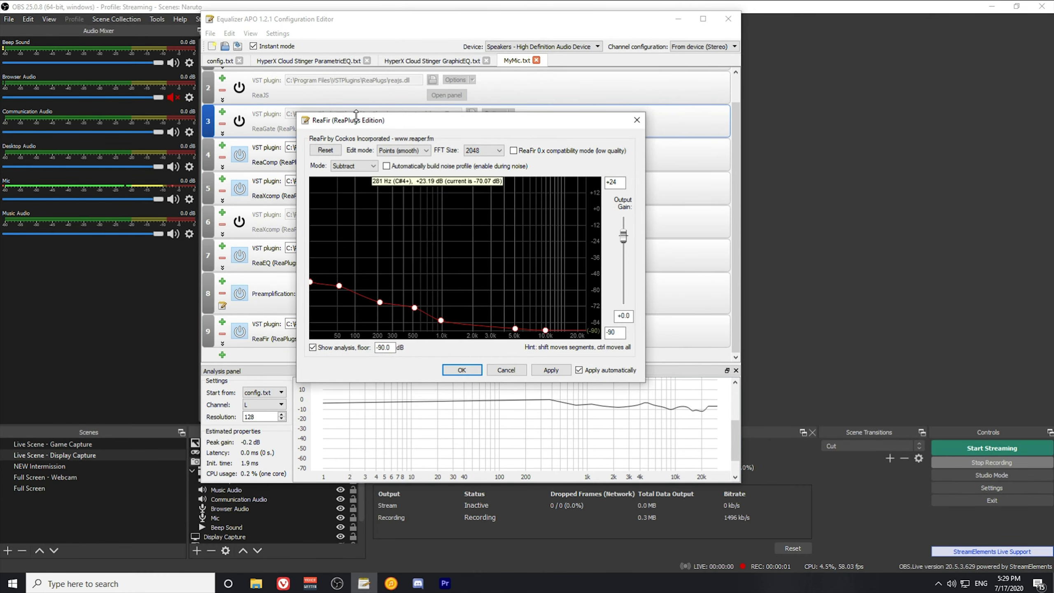
{"action": "left_click_drag", "start_coordinate": [402, 121], "coordinate": [562, 92]}
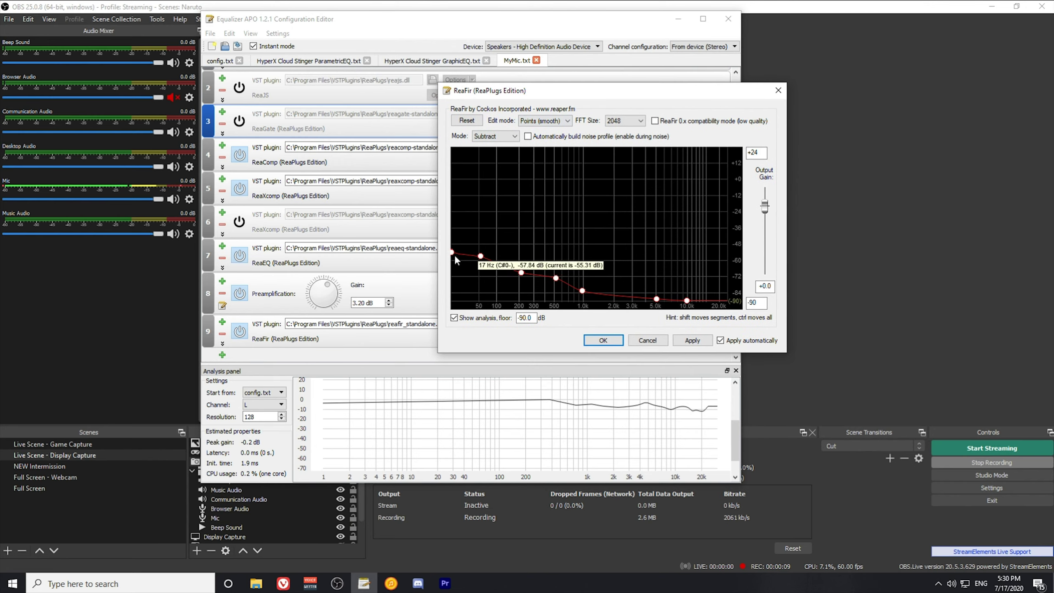
{"action": "left_click", "coordinate": [583, 291]}
{"action": "mouse_move", "coordinate": [521, 272]}
{"action": "left_mouse_down"}
{"action": "mouse_move", "coordinate": [470, 274]}
{"action": "mouse_move", "coordinate": [466, 252]}
{"action": "mouse_move", "coordinate": [522, 273]}
{"action": "left_mouse_up"}
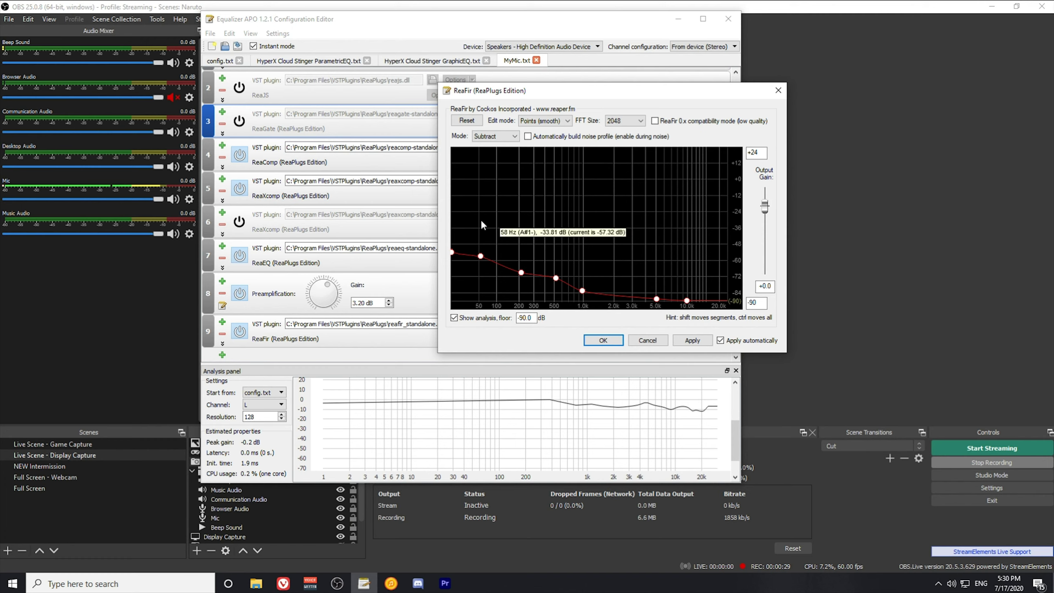
Add a point near 200 Hz to the ReaFir curve.
{"action": "left_click", "coordinate": [522, 272]}
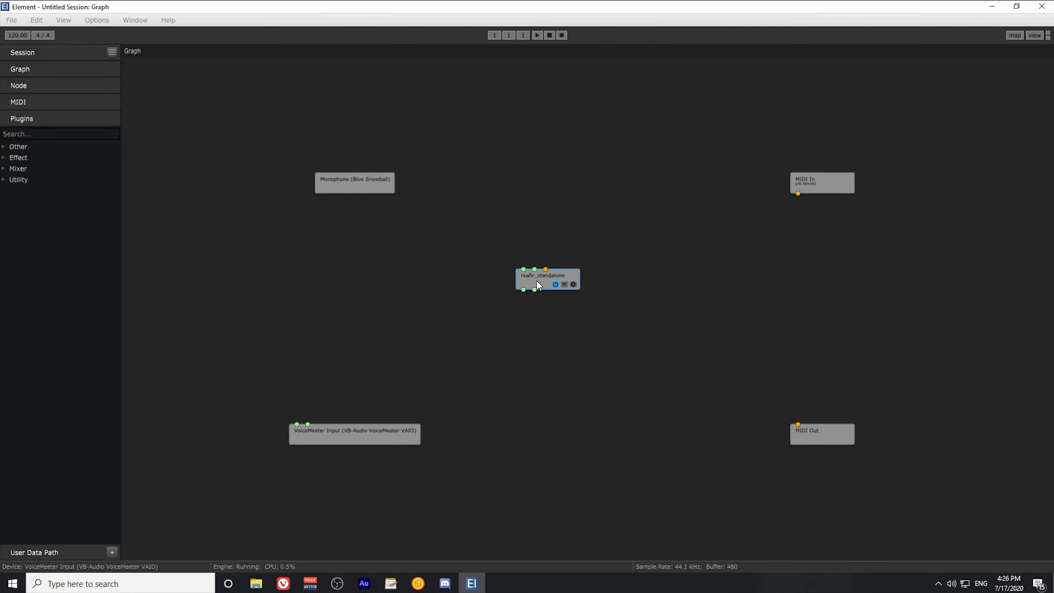
Open the reafir_standalone node's editor and set Mode to Subtract and Edit mode to Precise.
{"action": "left_click_drag", "start_coordinate": [537, 281], "coordinate": [473, 246]}
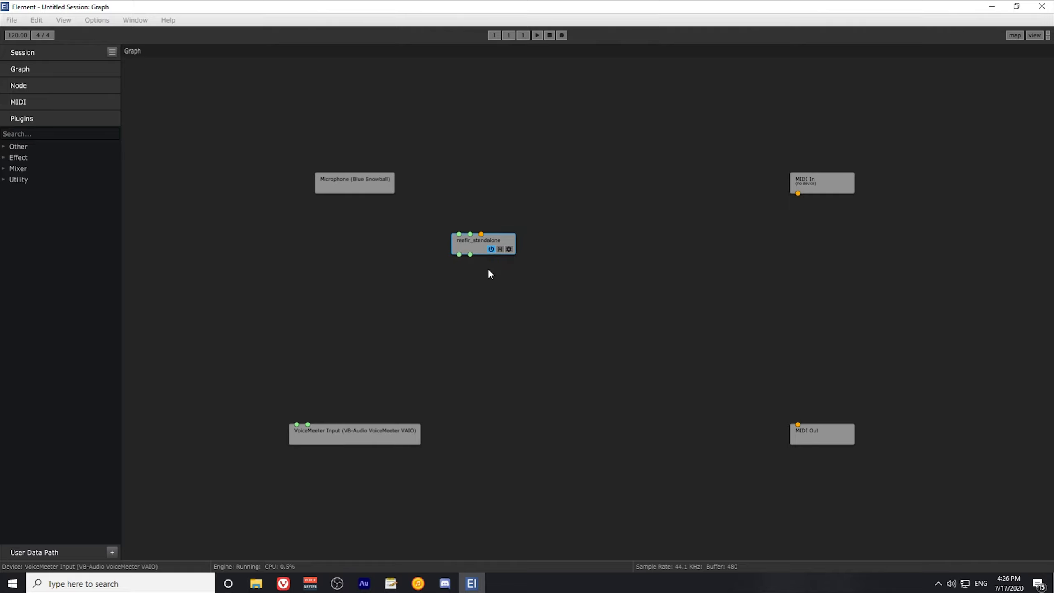
{"action": "double_click", "coordinate": [474, 249]}
{"action": "left_click_drag", "start_coordinate": [567, 171], "coordinate": [634, 132]}
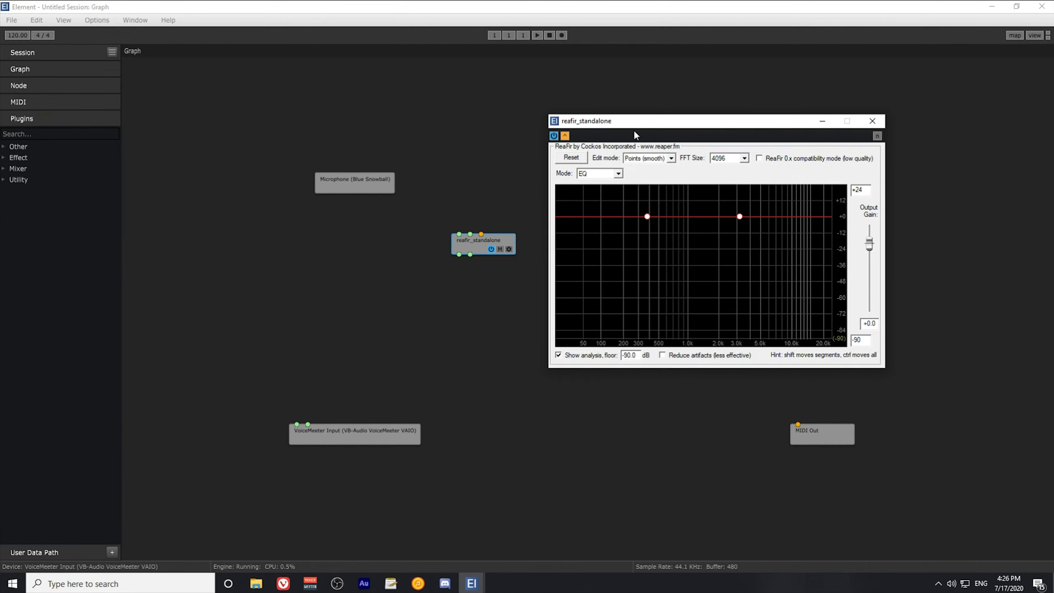
{"action": "left_click", "coordinate": [618, 174]}
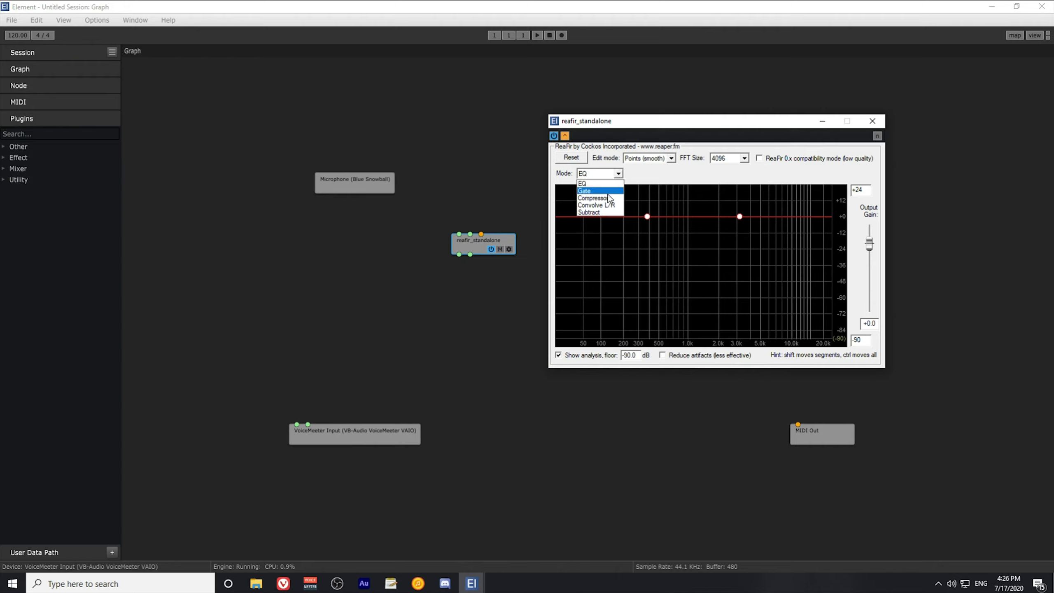
{"action": "left_click", "coordinate": [600, 211]}
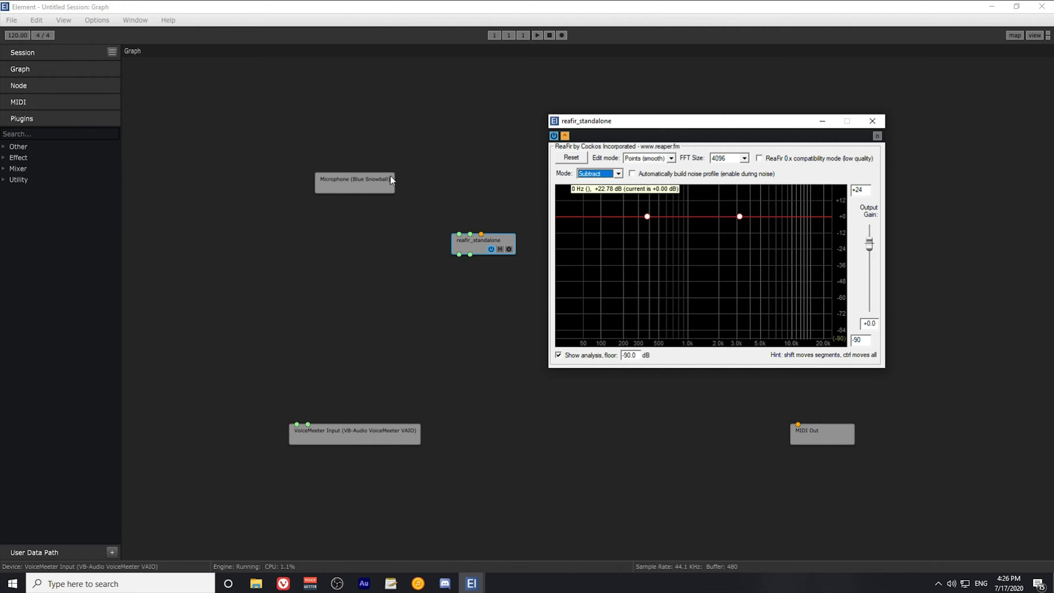
{"action": "left_click", "coordinate": [672, 158]}
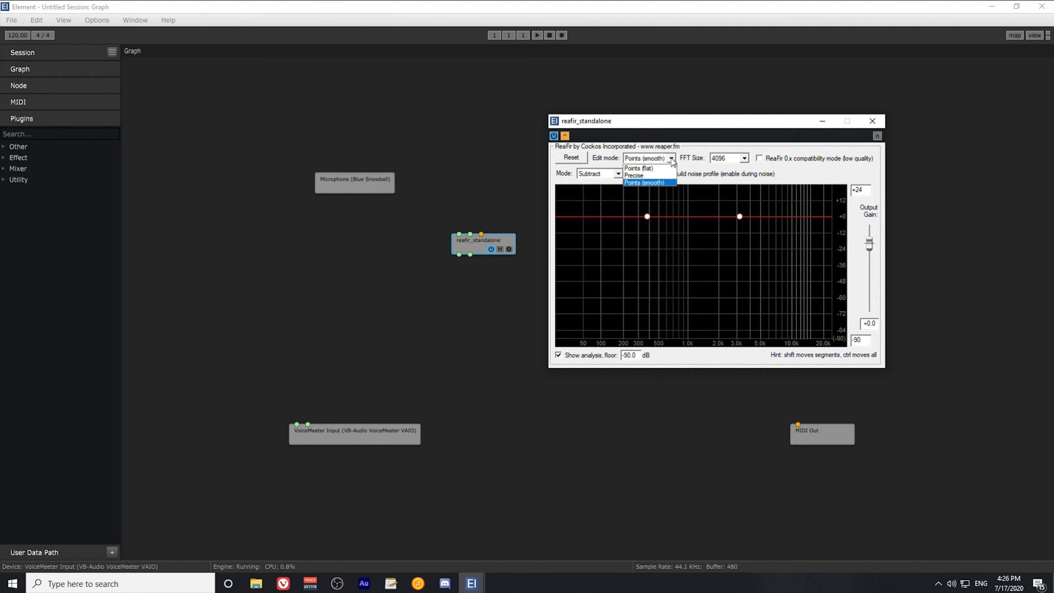
{"action": "left_click", "coordinate": [639, 176]}
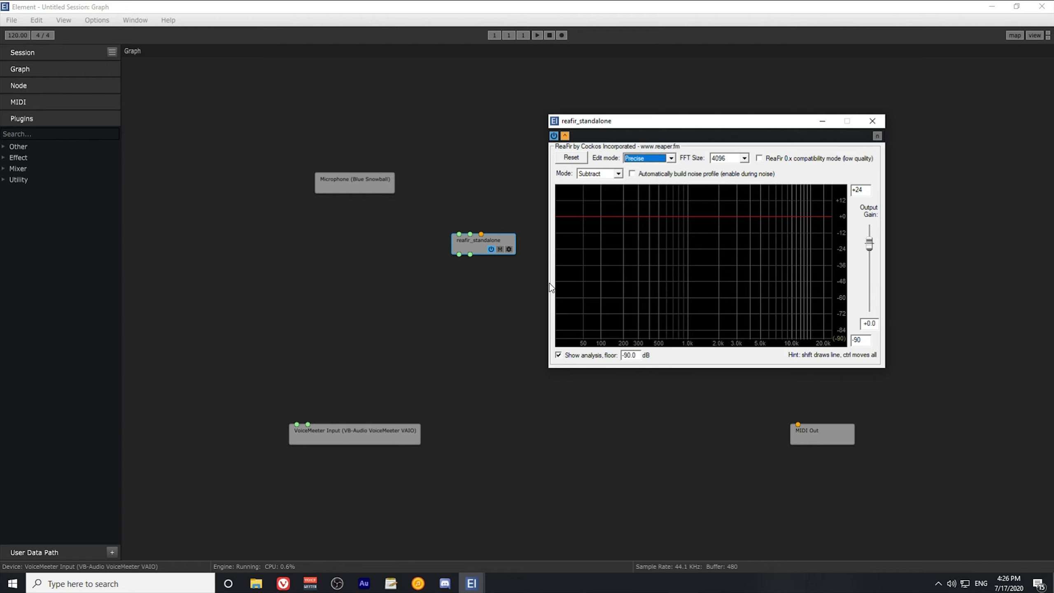
Capture a ReaFir noise profile by briefly enabling 'Automatically build noise profile', then reposition the window.
{"action": "left_click", "coordinate": [633, 174]}
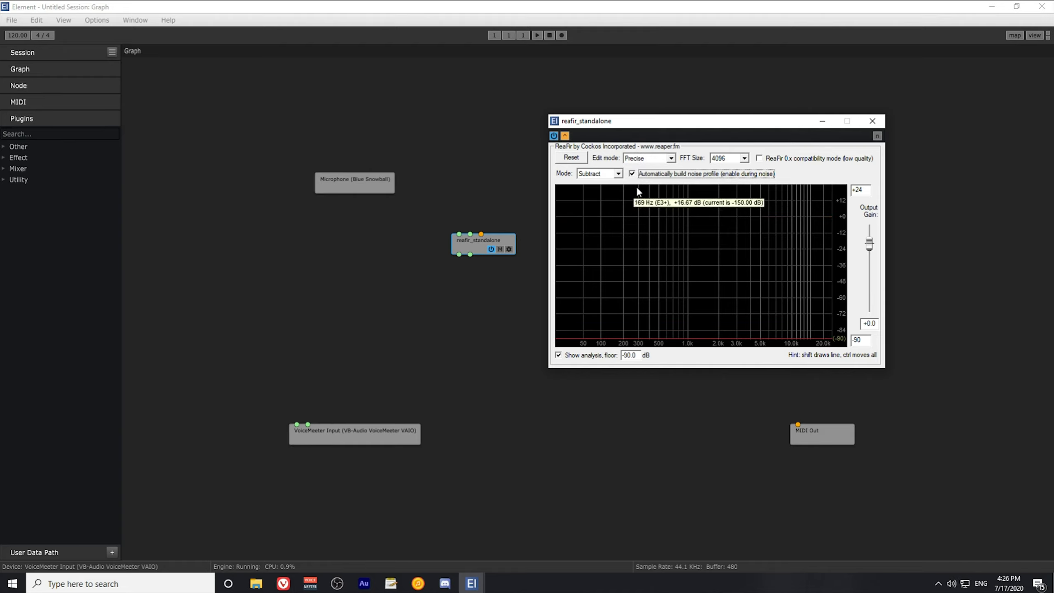
{"action": "left_click", "coordinate": [632, 174]}
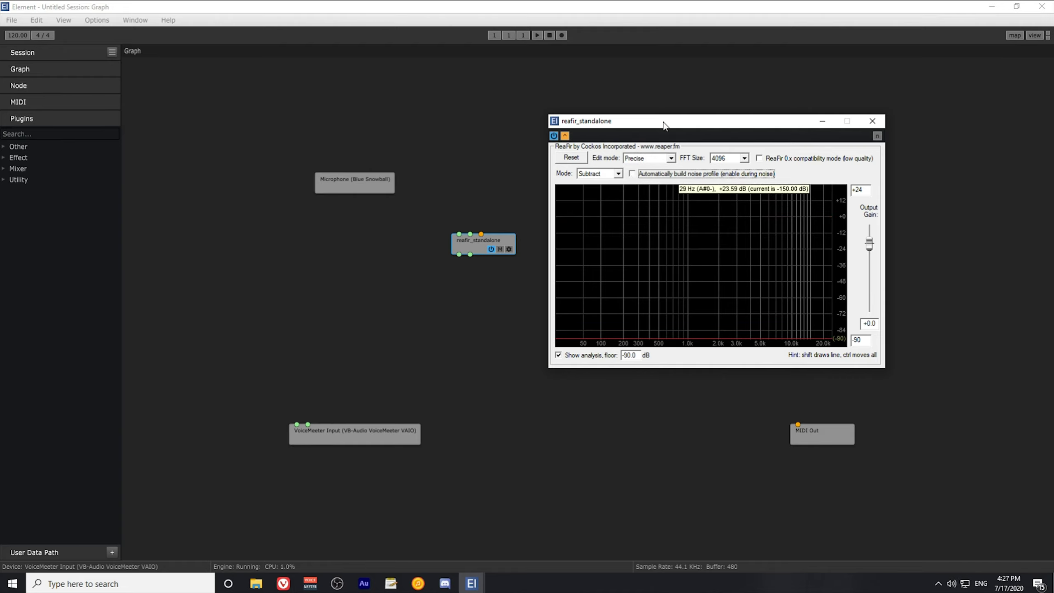
{"action": "left_click_drag", "start_coordinate": [666, 121], "coordinate": [481, 100]}
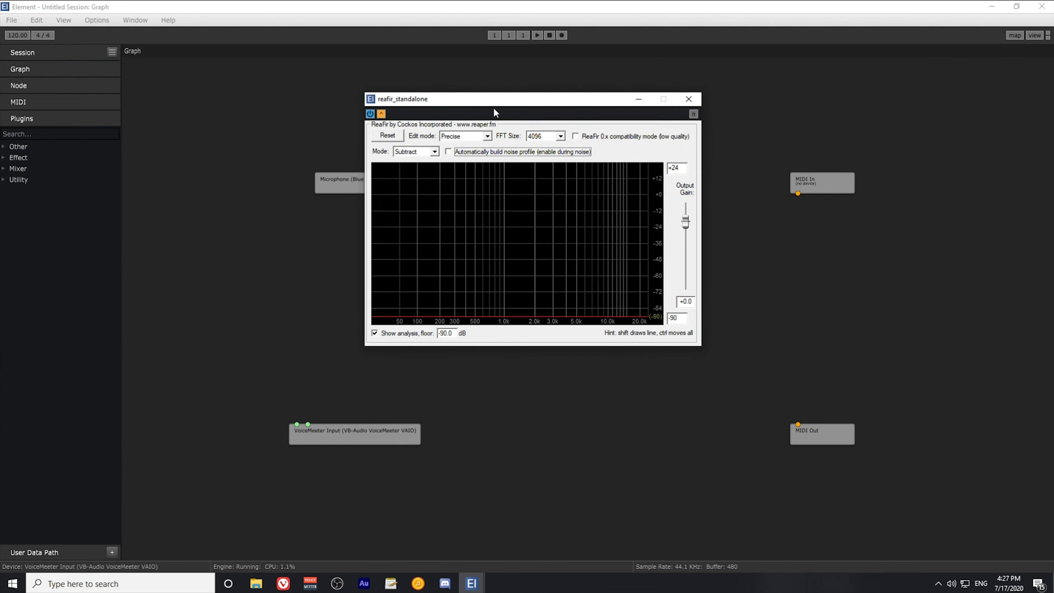